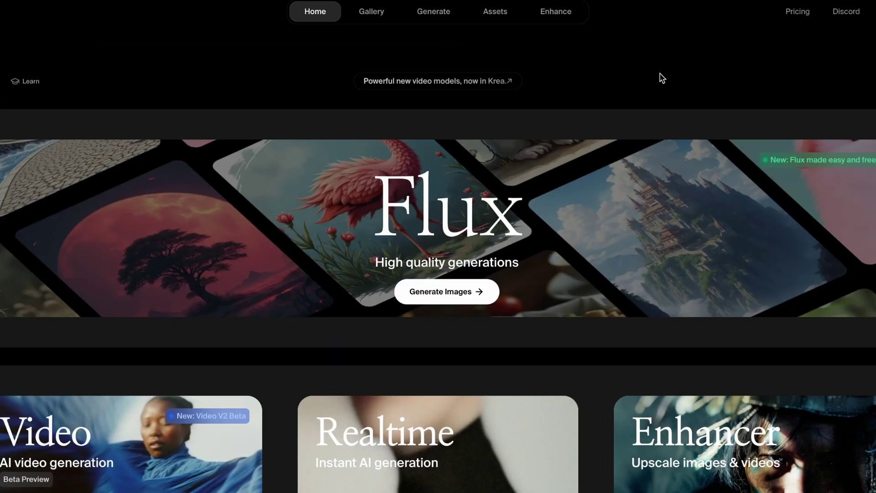
Step: Check account usage and view the KREA subscription plans
scroll(661, 154, "down", 2)
scroll(661, 154, "down", 4)
scroll(724, 381, "up", 2)
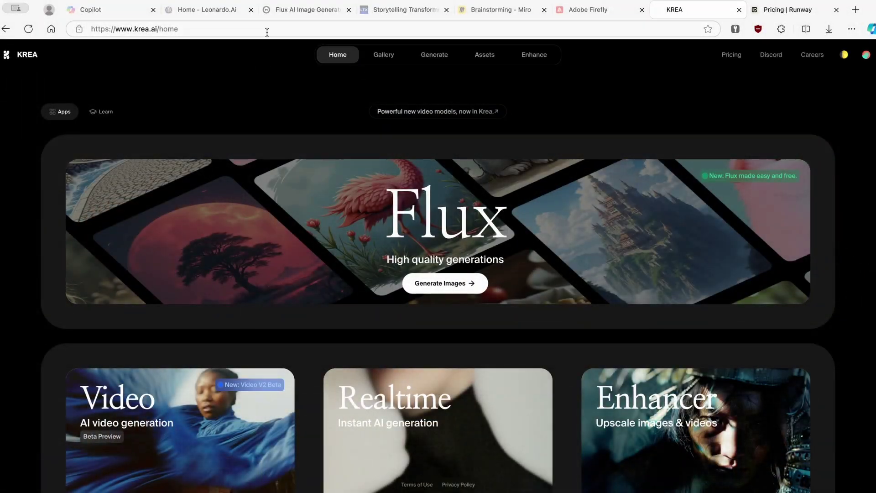
left_click(267, 29)
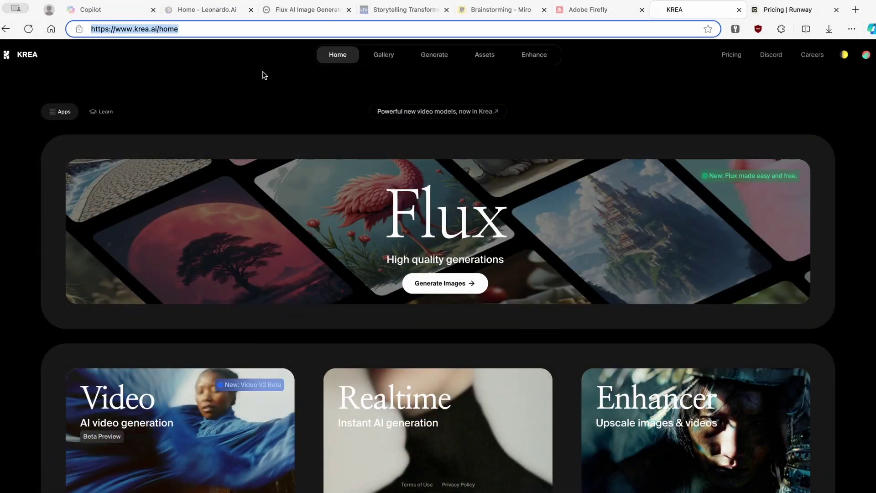
left_click(865, 54)
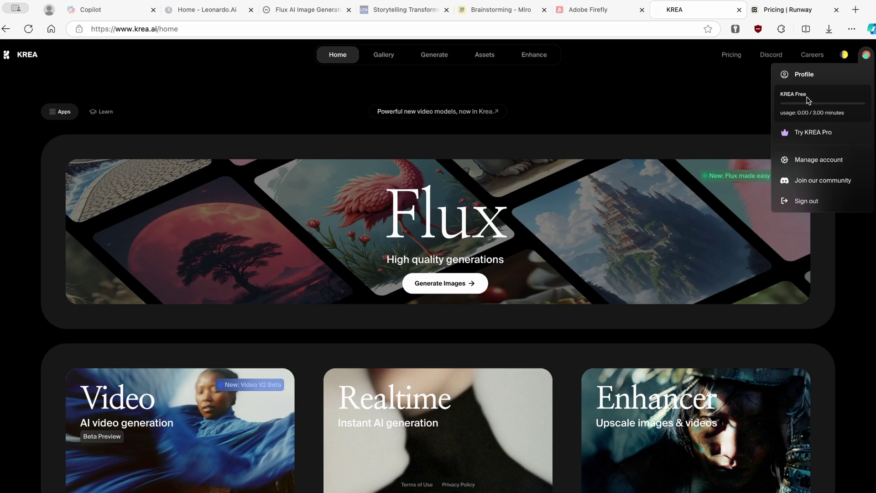
left_click(819, 135)
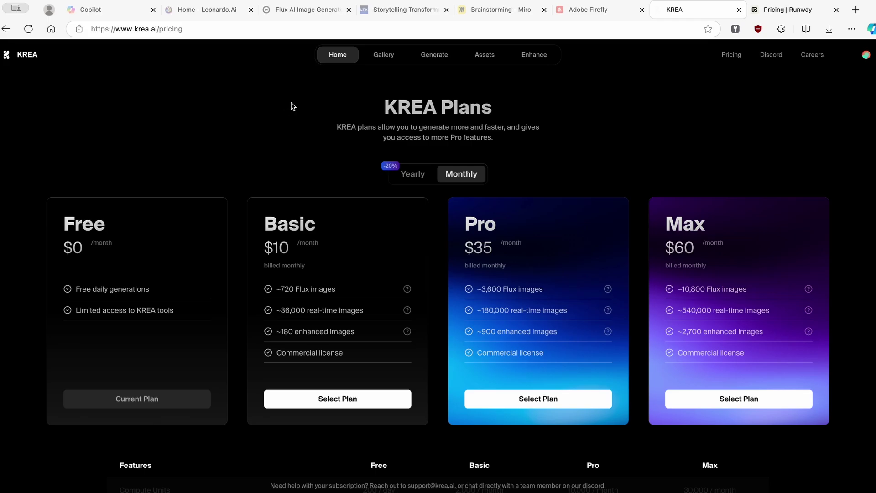
Step: In the AI video generator, enter the prompt 'foggy landscape' and upload a starting image
left_click(27, 55)
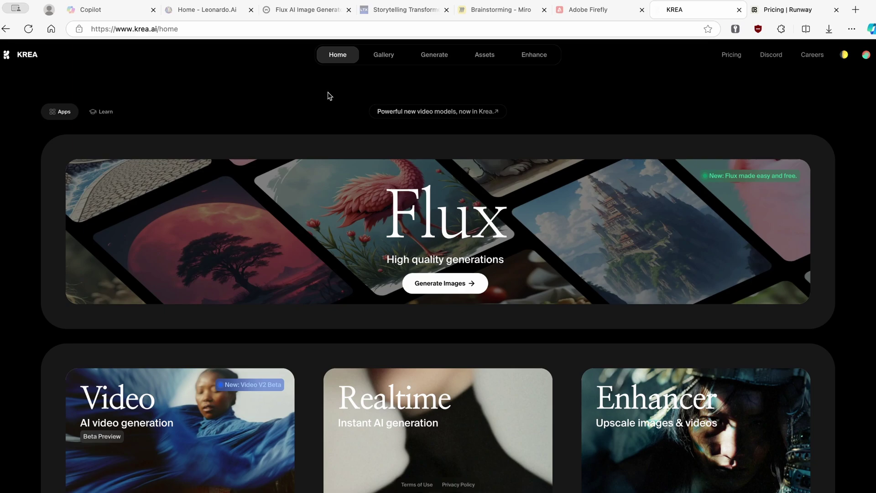
scroll(319, 89, "down", 2)
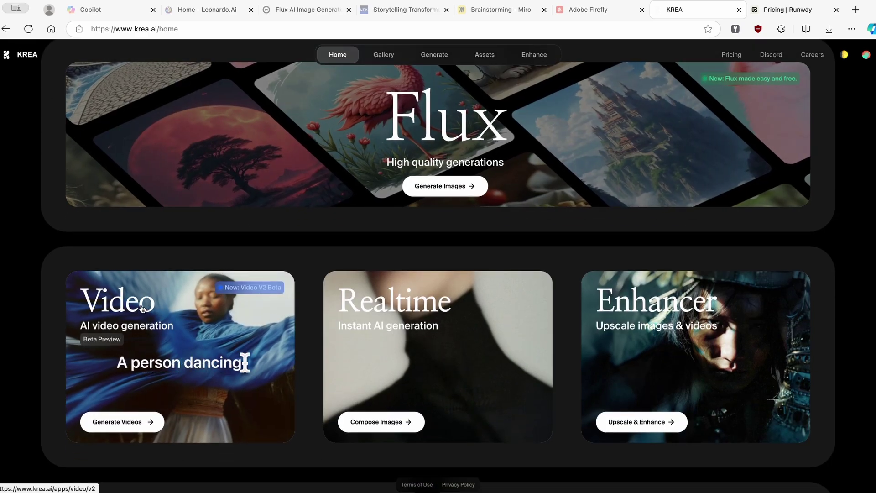
left_click(141, 309)
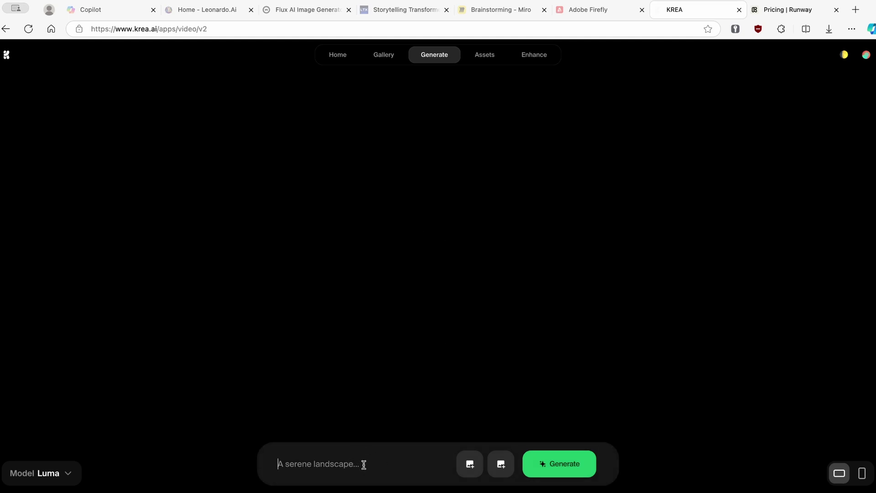
type("foggy lan")
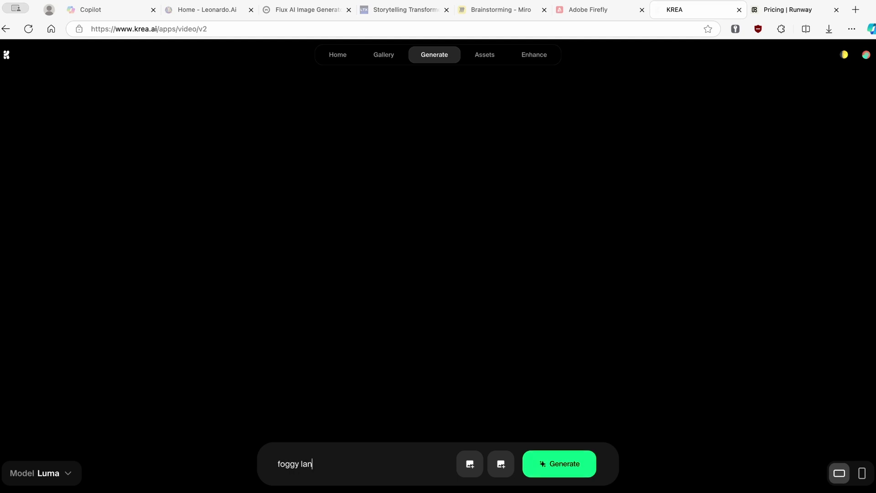
type("dscape")
left_click(469, 464)
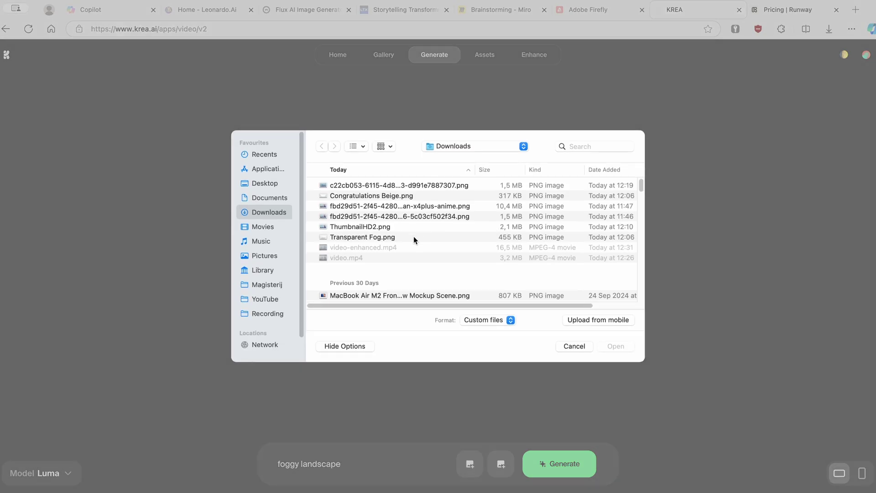
left_click(395, 216)
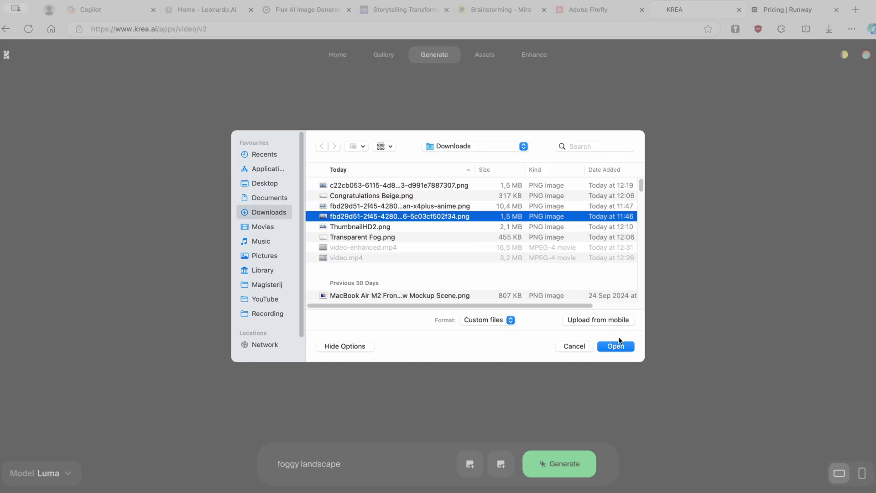
left_click(615, 346)
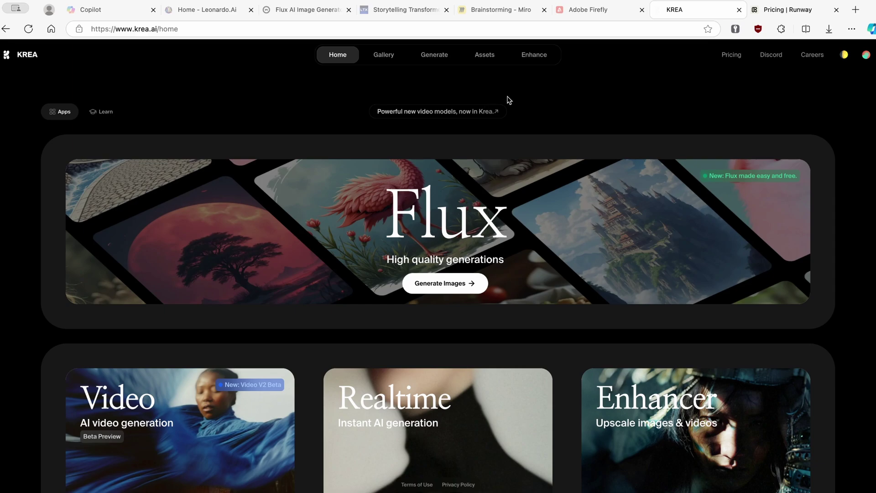
Step: Open the Animator app, select the clip duration, and view aspect ratio and motion settings
mouse_move(437, 58)
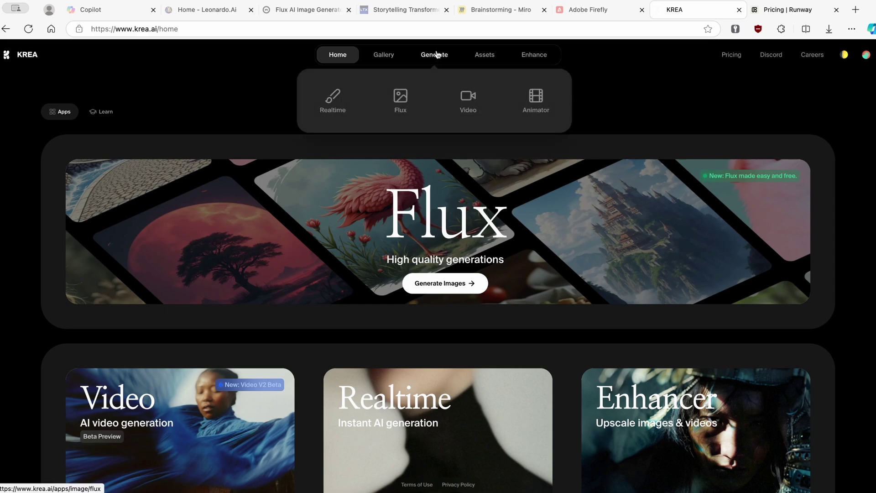
left_click(548, 103)
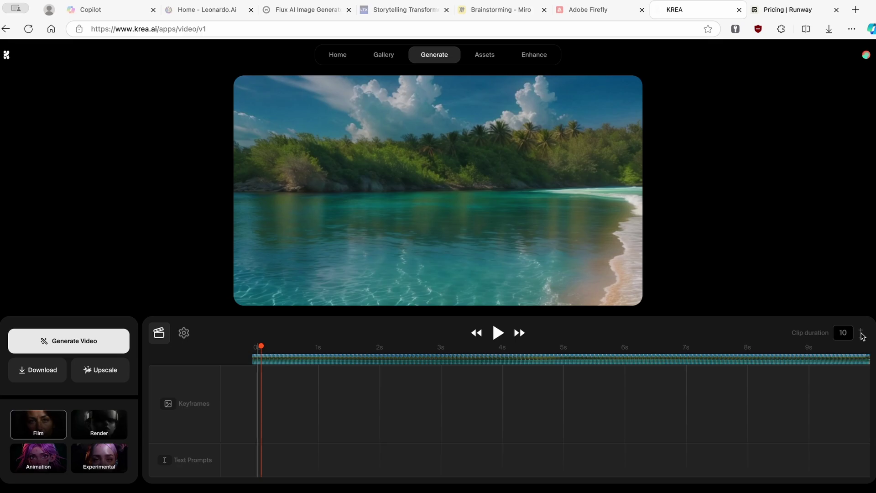
double_click(839, 333)
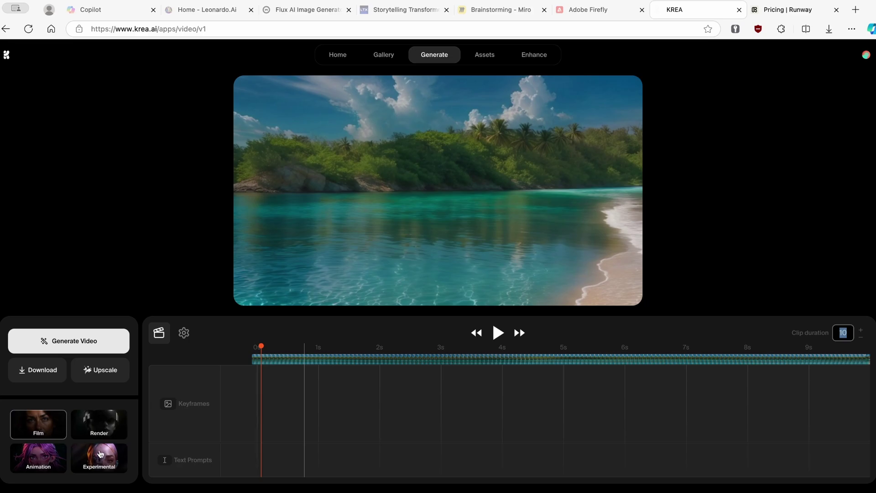
left_click(184, 333)
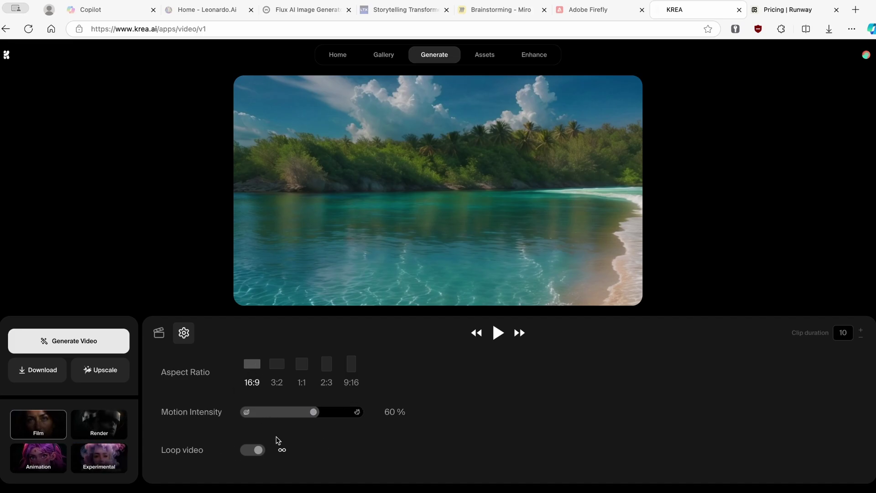
Step: Upload the helmeted-figures image as the first keyframe at 0s
left_click(159, 332)
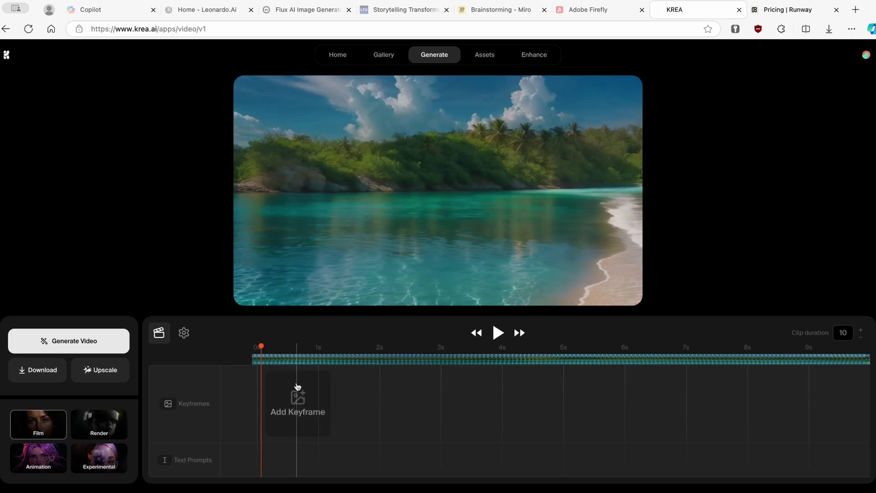
left_click(291, 397)
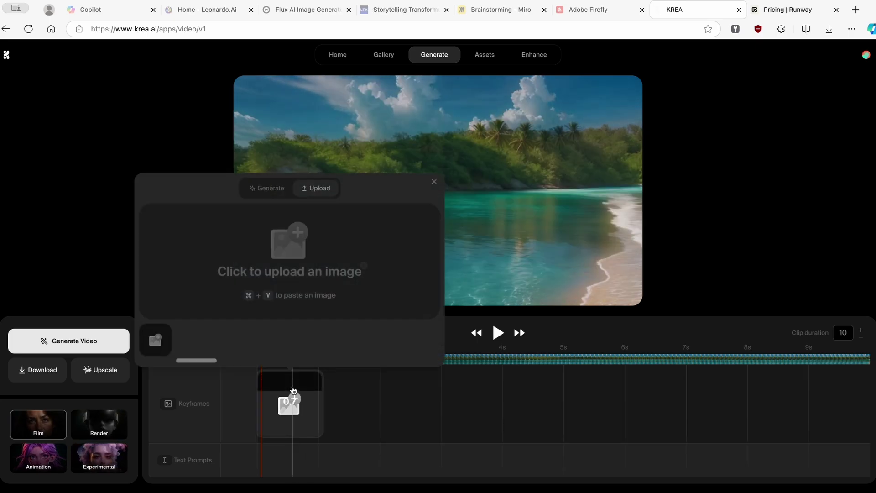
left_click(288, 248)
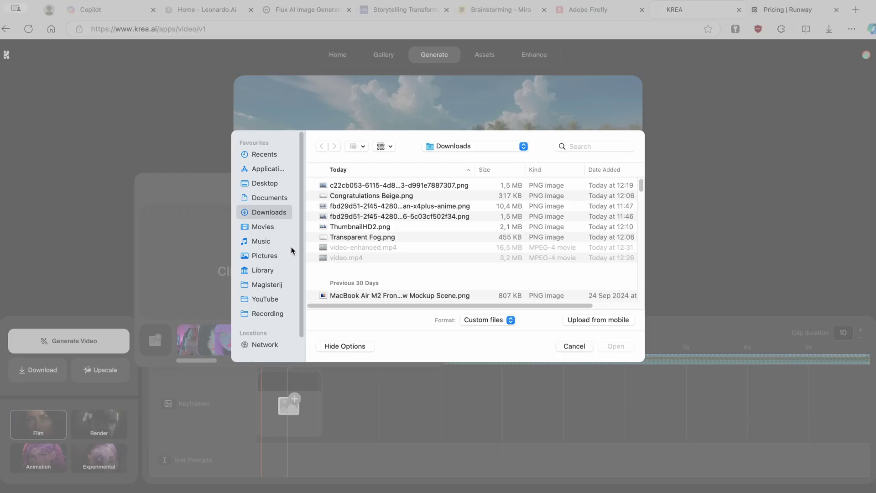
left_click(414, 217)
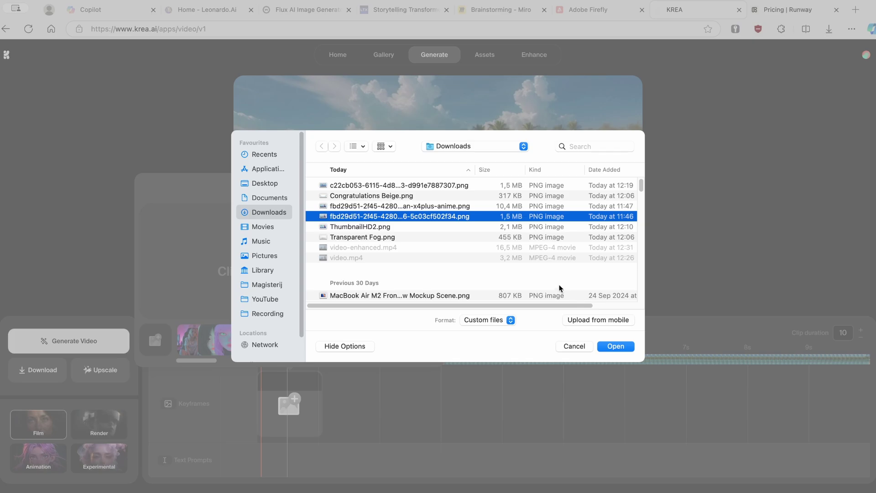
left_click(615, 346)
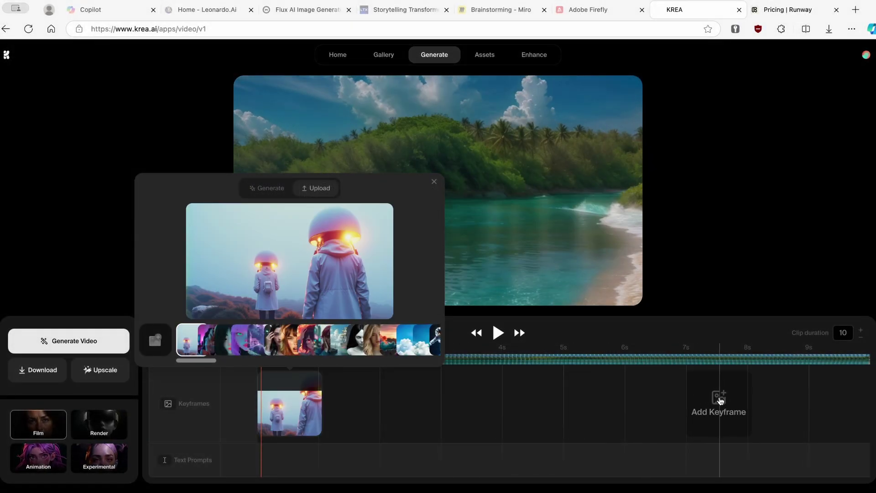
Step: Add a second keyframe near 7.5s using the first image in Downloads
left_click(719, 398)
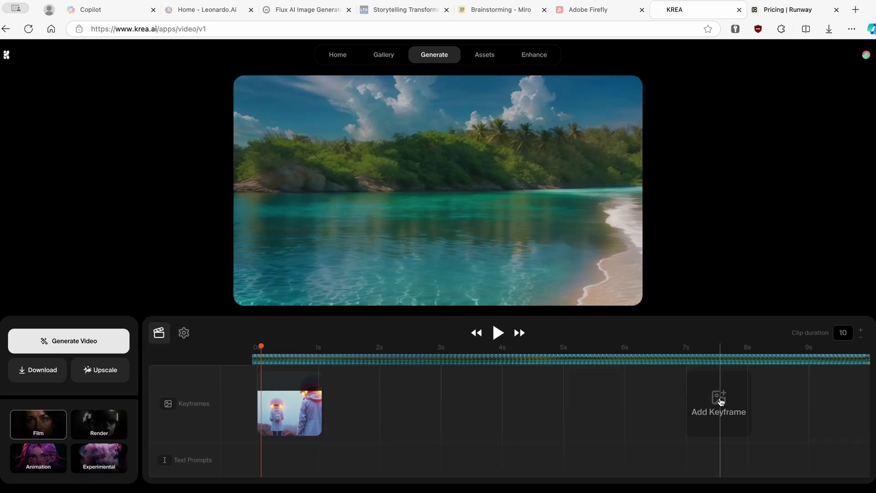
left_click(635, 251)
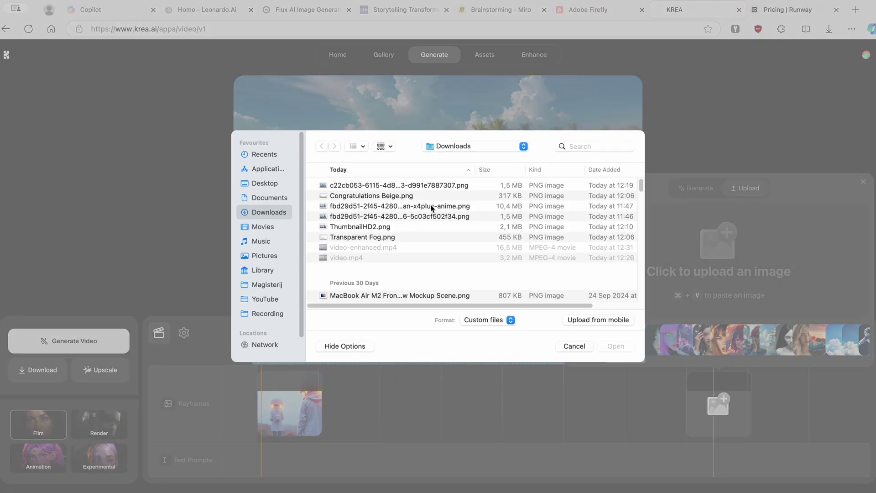
left_click(428, 187)
left_click(615, 346)
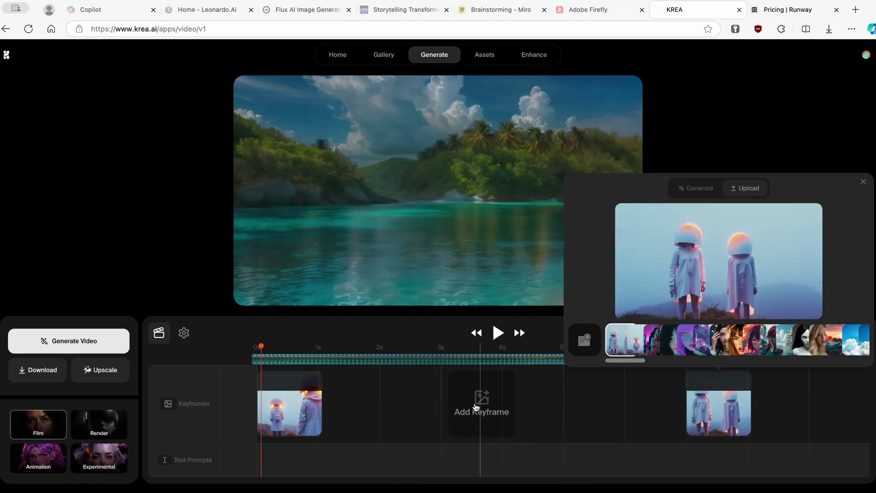
left_click(863, 181)
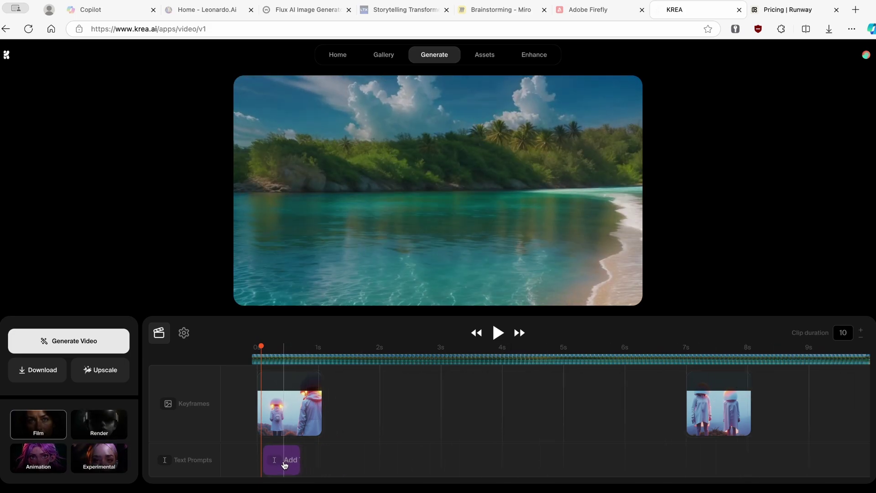
Step: Add two text prompt blocks, extending the first to about 7 seconds
left_click(289, 465)
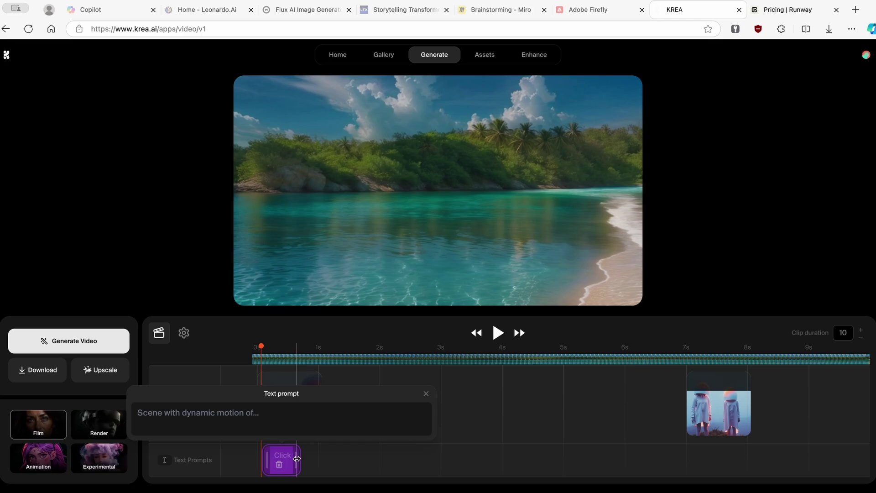
left_click_drag(296, 458, 867, 463)
left_click(725, 457)
Step: Write 'dynamic motion of two persons' as the first prompt
left_click(532, 464)
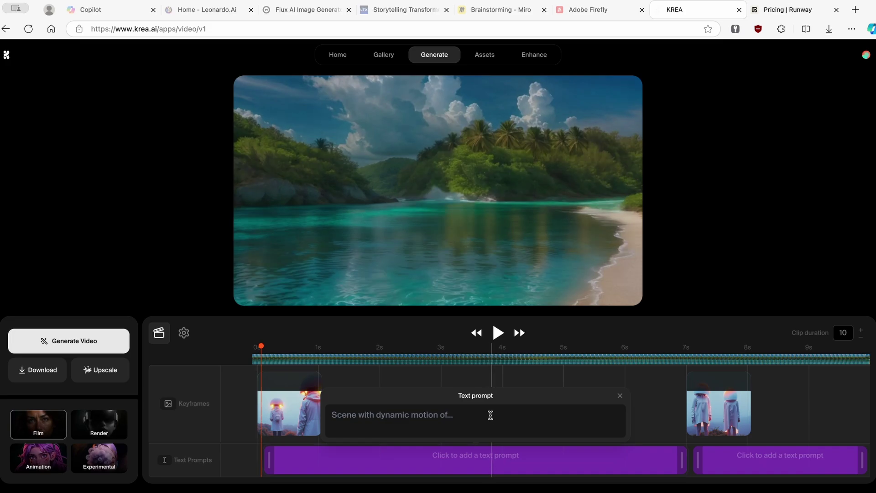
left_click(488, 413)
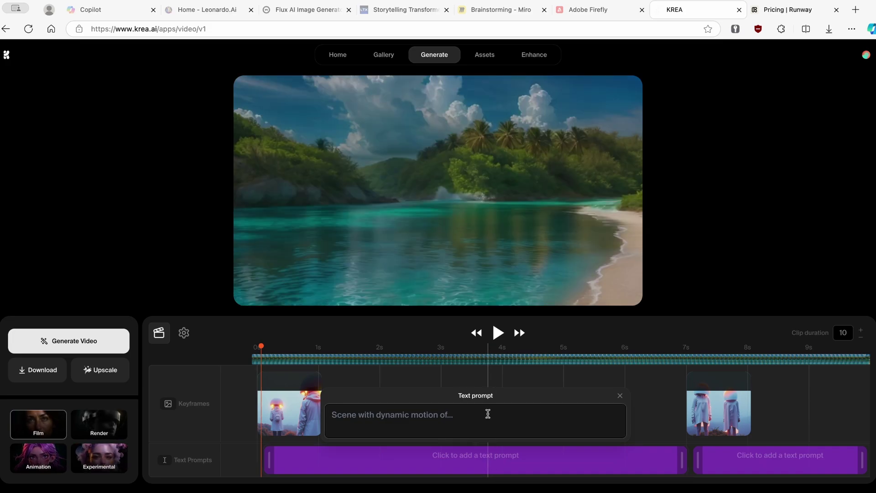
type("dynamic motion of tow")
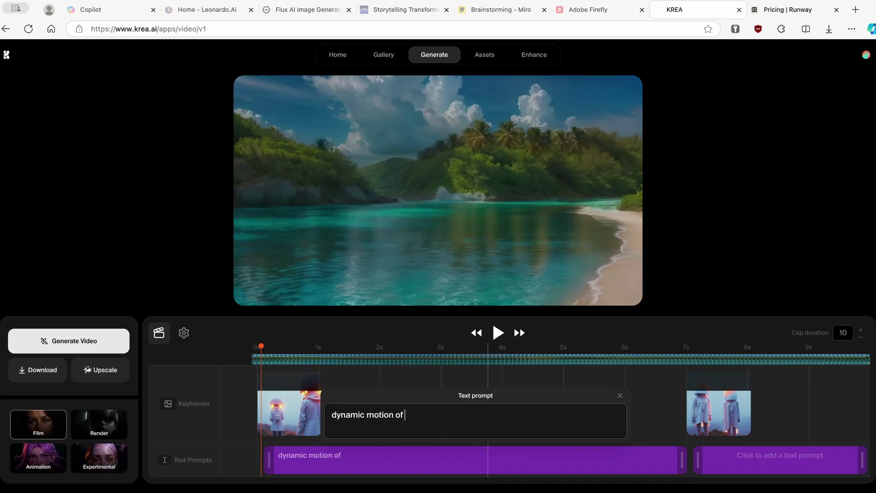
key("BackSpace")
key("BackSpace")
type("wo prersons")
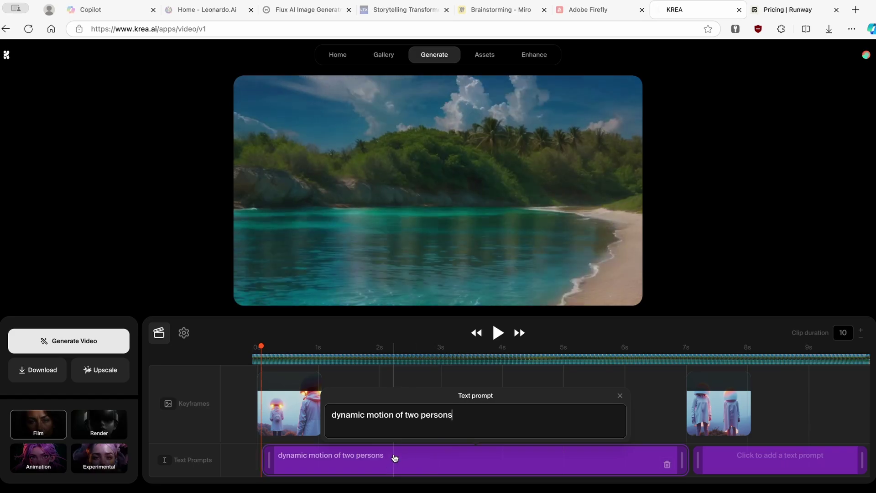
left_click(620, 395)
Step: Write 'dancing persons' as the second prompt
left_click(733, 458)
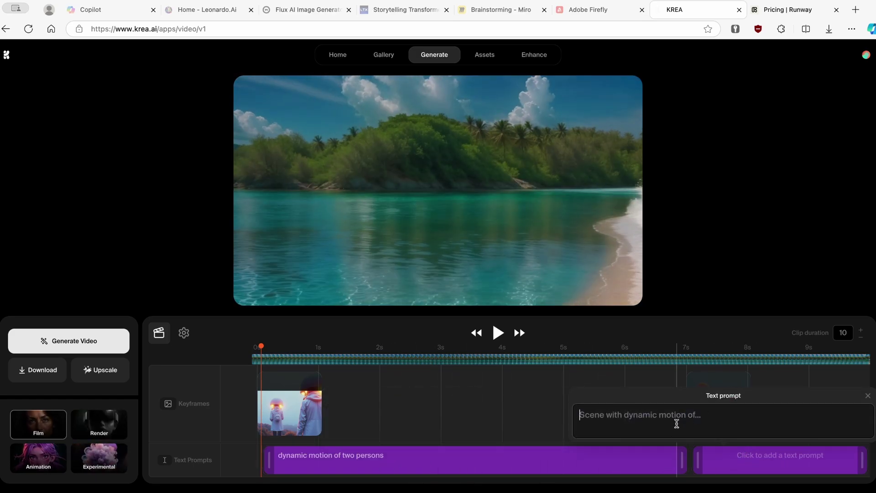
type("dancing per")
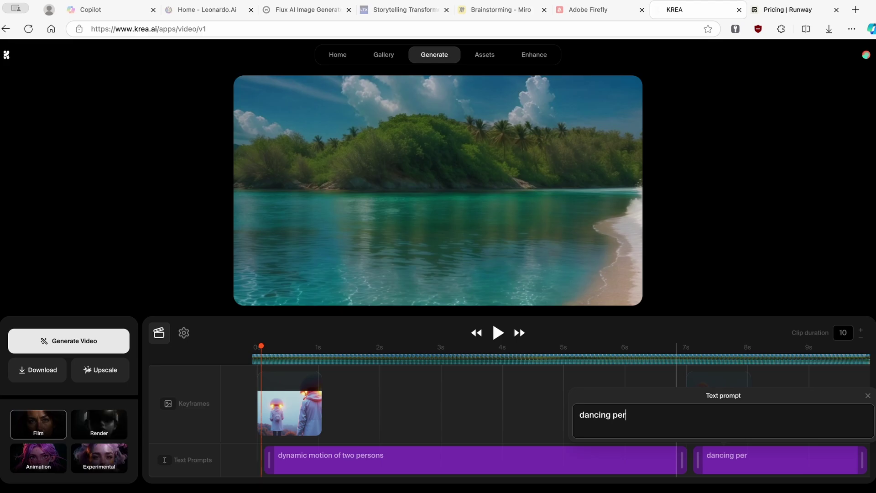
type("sons")
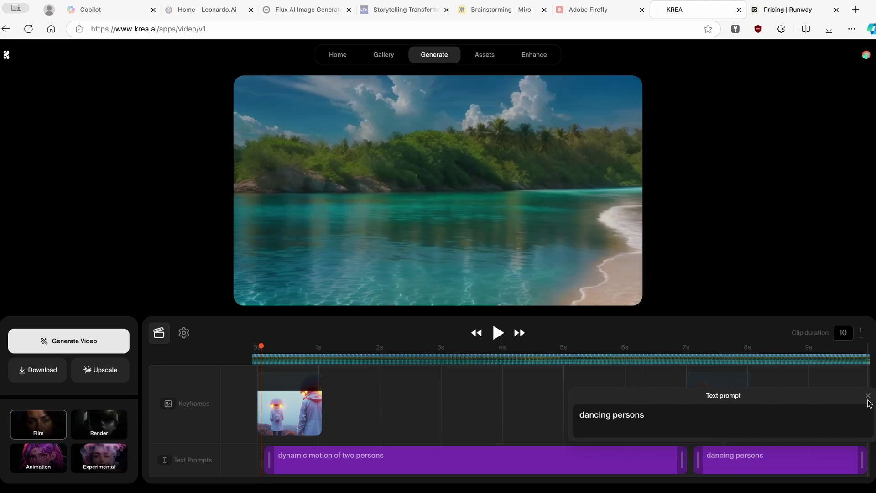
left_click(867, 395)
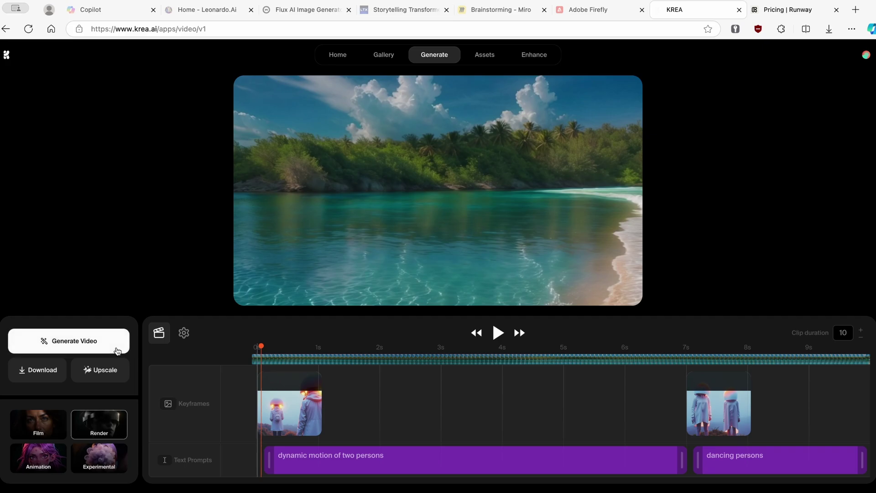
Step: Generate the helmeted-figures video from the keyframes and prompts, download it, and return Home
left_click(110, 341)
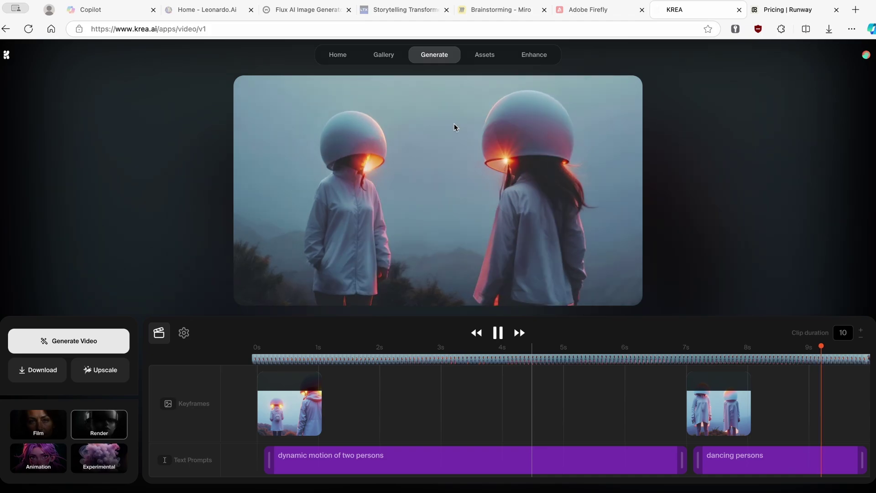
left_click(55, 369)
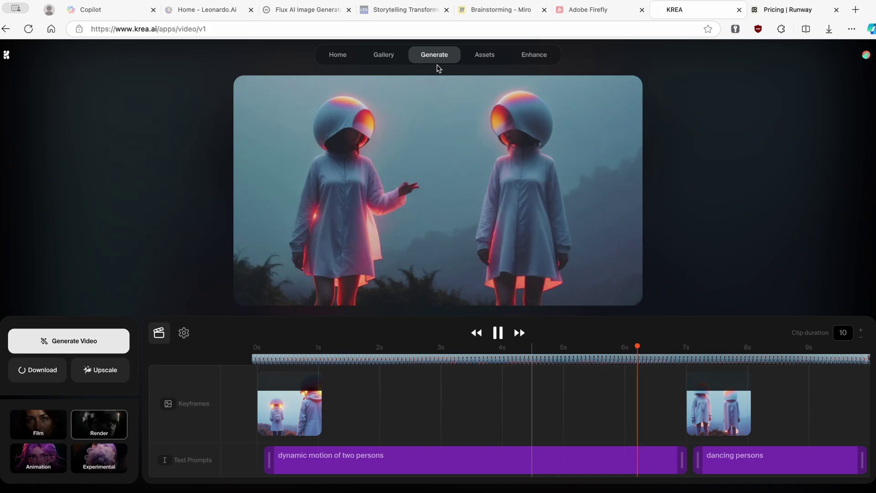
mouse_move(436, 63)
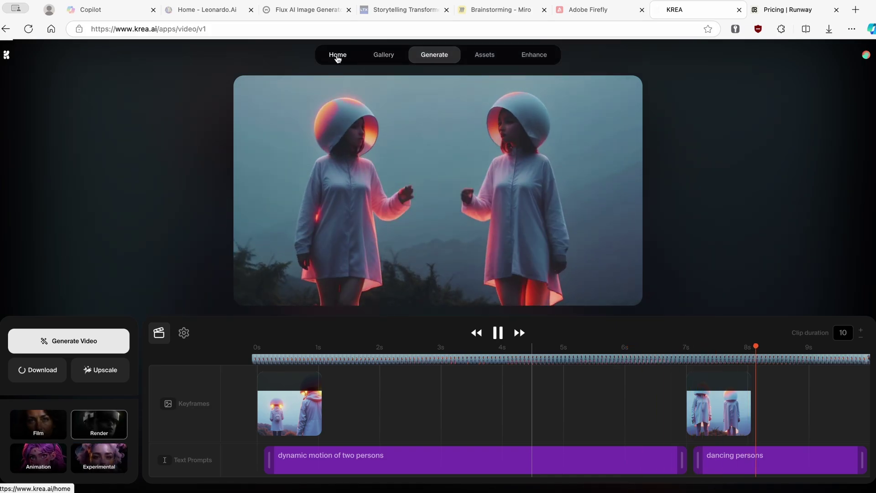
left_click(336, 57)
Step: Upload video (1).mp4 from Downloads into the Enhancer
left_click(725, 456)
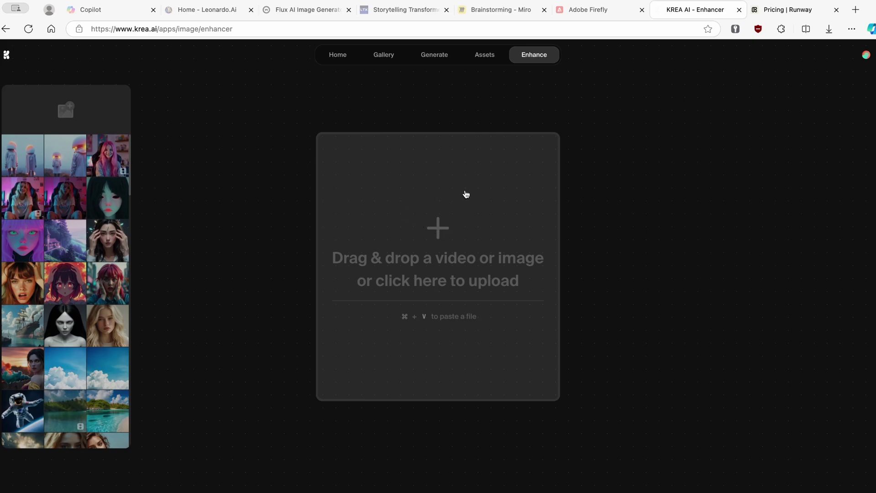
left_click(437, 230)
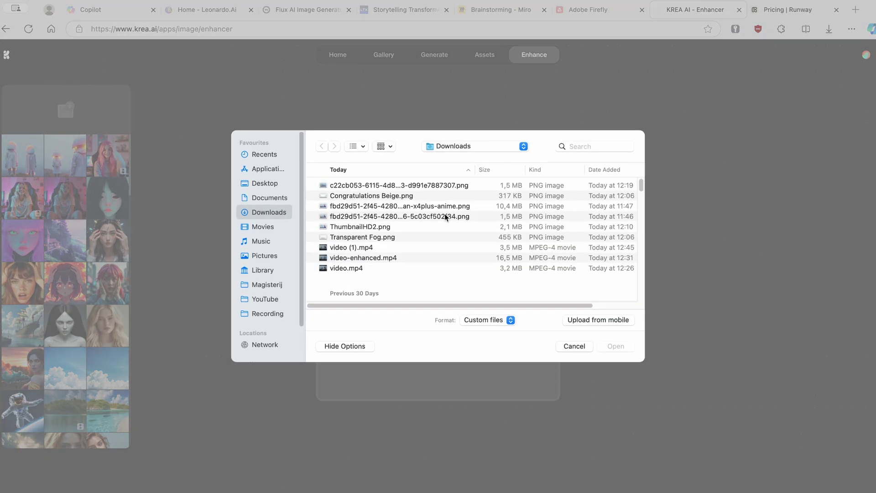
left_click(365, 247)
left_click(617, 348)
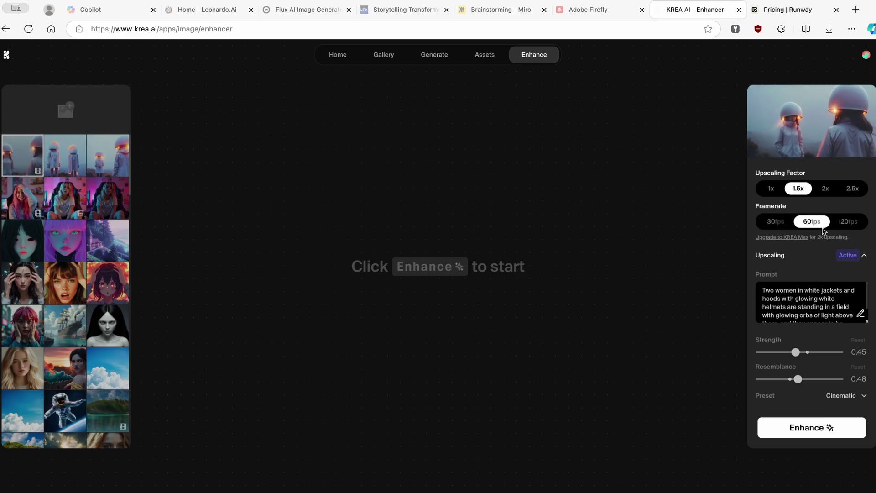
Step: Choose the Render preset, start the enhancement, and go to the Gallery feed
scroll(809, 260, "down", 1)
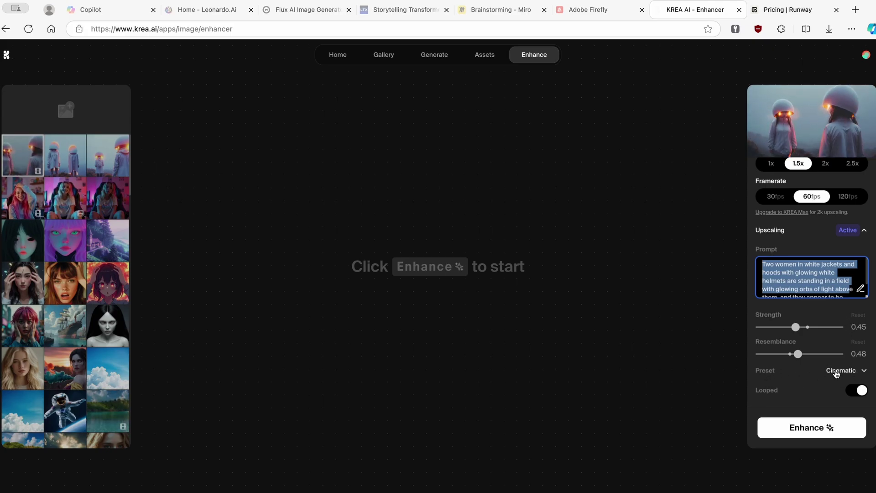
left_click(836, 374)
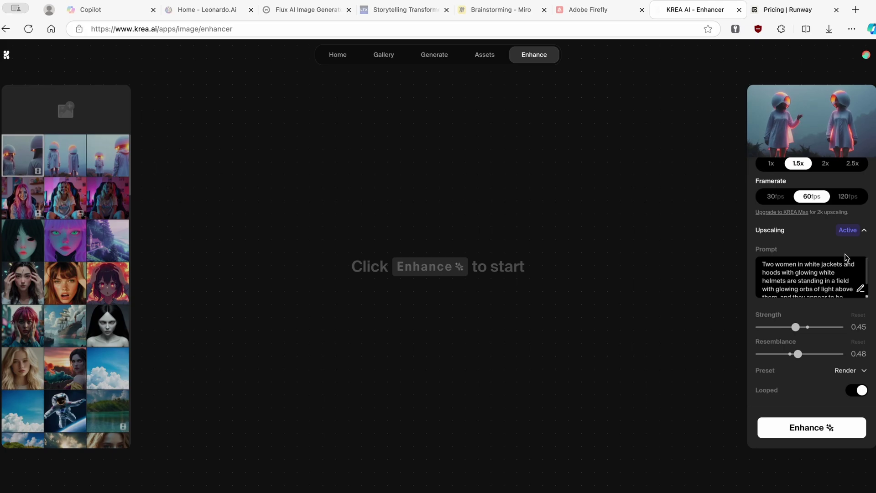
scroll(837, 341, "up", 1)
left_click(825, 432)
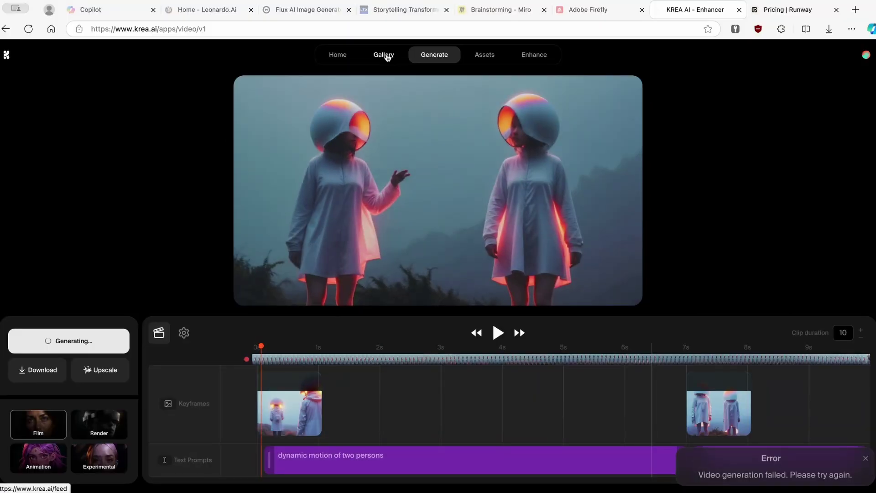
left_click(383, 55)
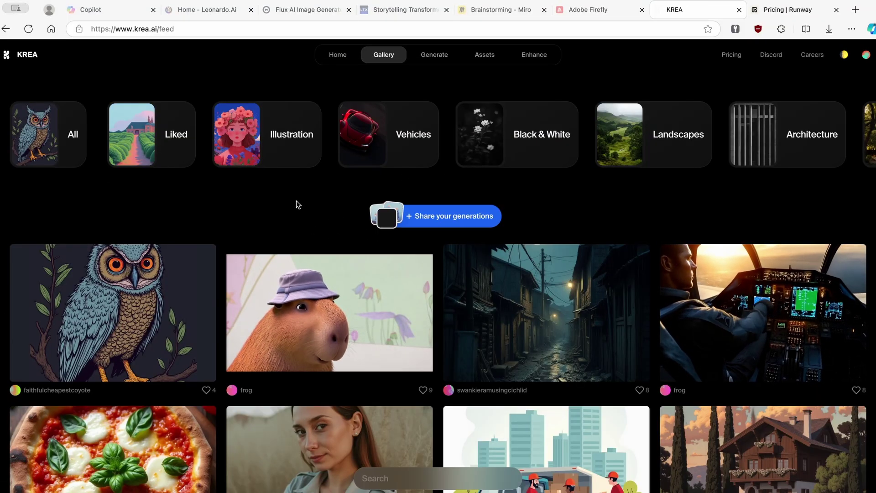
Step: Browse the gallery and open the SF Fleet Week cockpit video
scroll(297, 206, "down", 3)
scroll(297, 204, "up", 3)
scroll(297, 205, "down", 15)
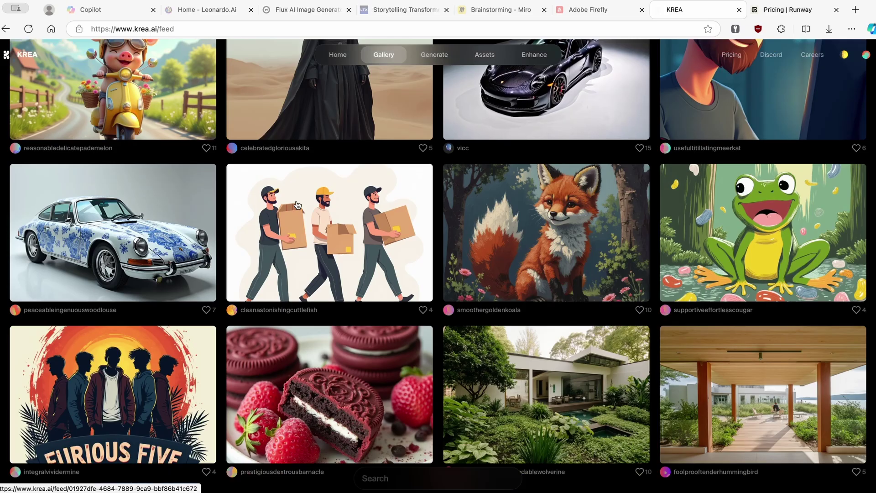
scroll(416, 282, "down", 5)
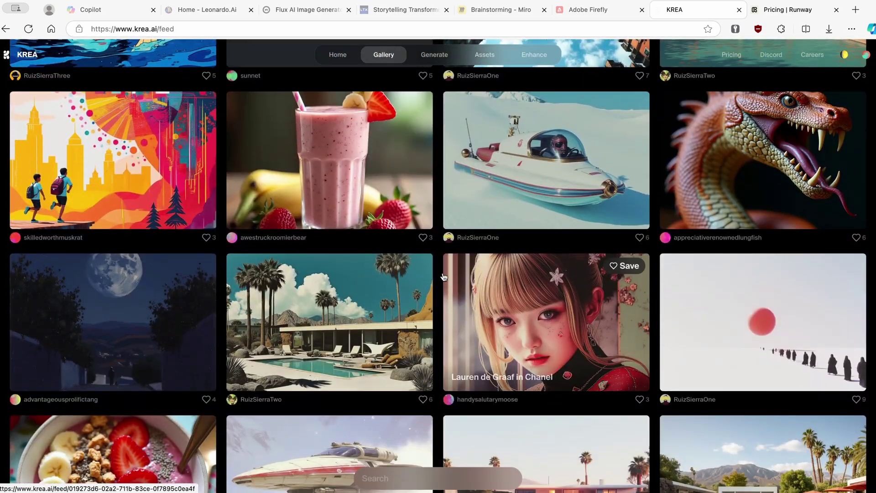
scroll(440, 279, "down", 5)
scroll(586, 310, "up", 20)
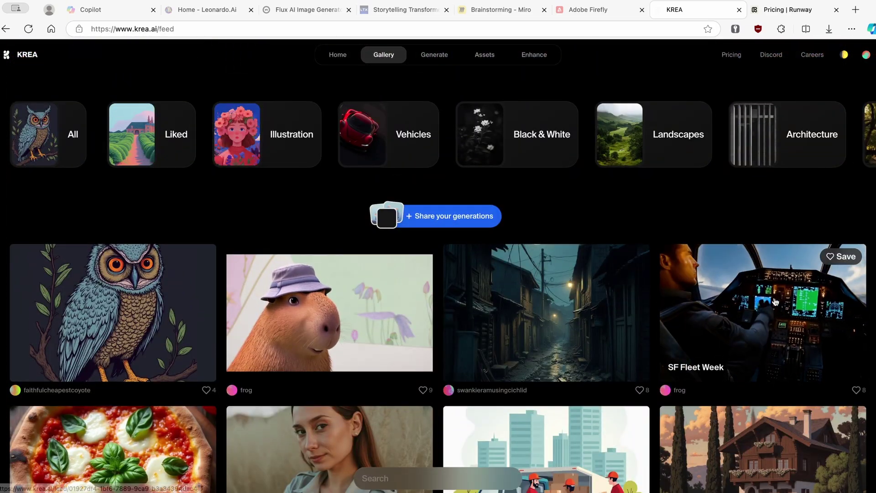
left_click(775, 302)
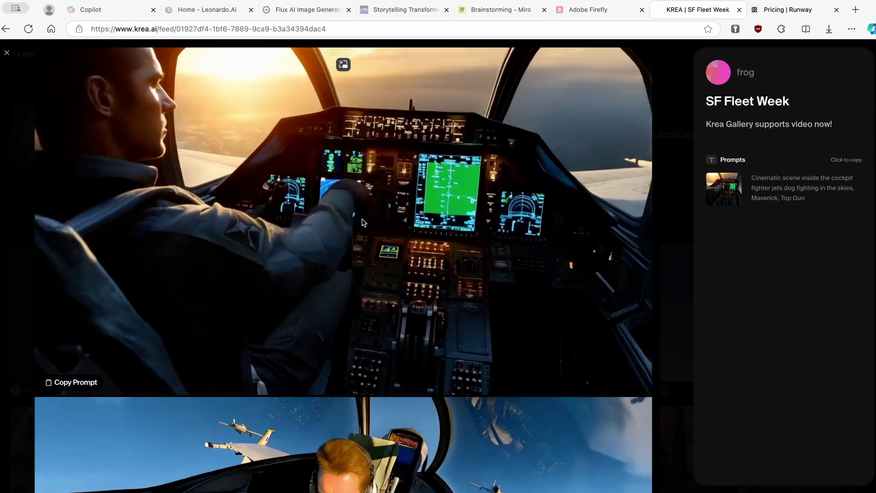
Step: Look through the SF Fleet Week post, close it, and open Talking Capybara
scroll(384, 228, "down", 3)
scroll(385, 228, "down", 3)
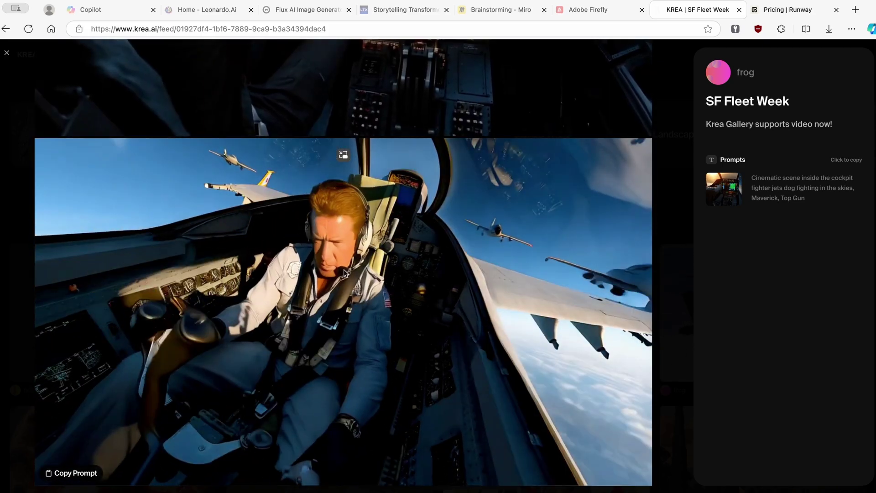
scroll(372, 279, "up", 5)
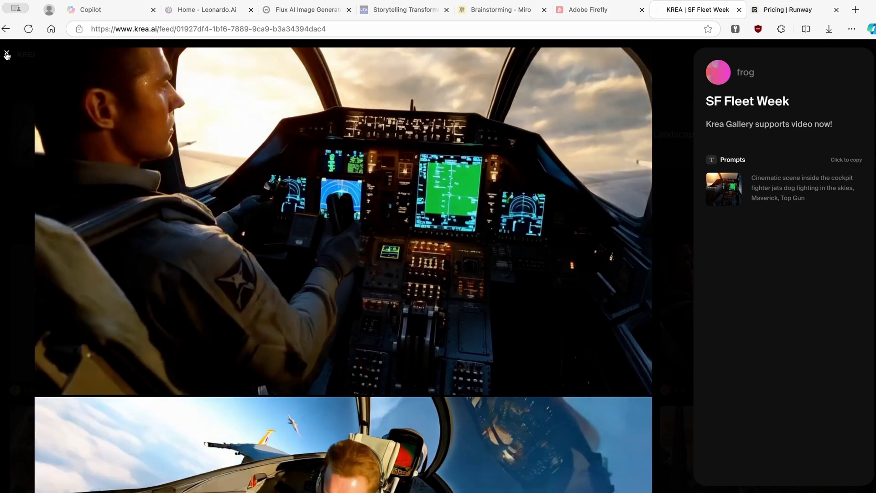
left_click(6, 53)
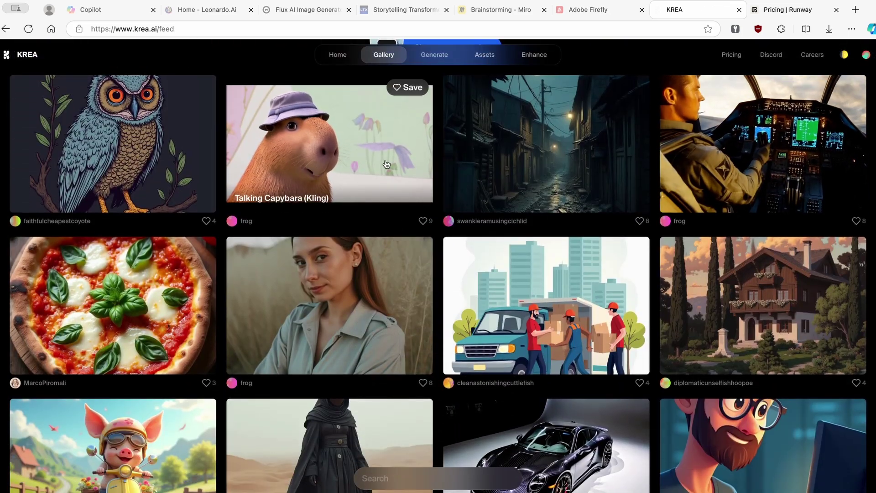
left_click(392, 150)
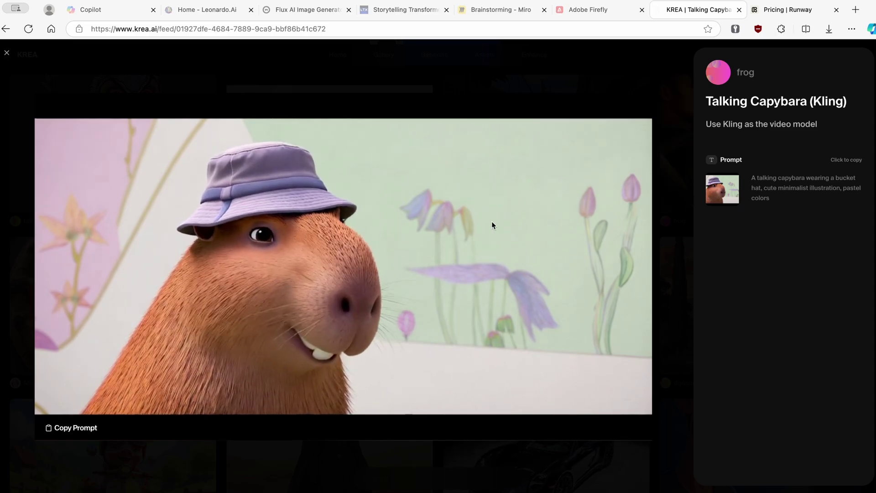
left_click(7, 53)
scroll(380, 299, "down", 3)
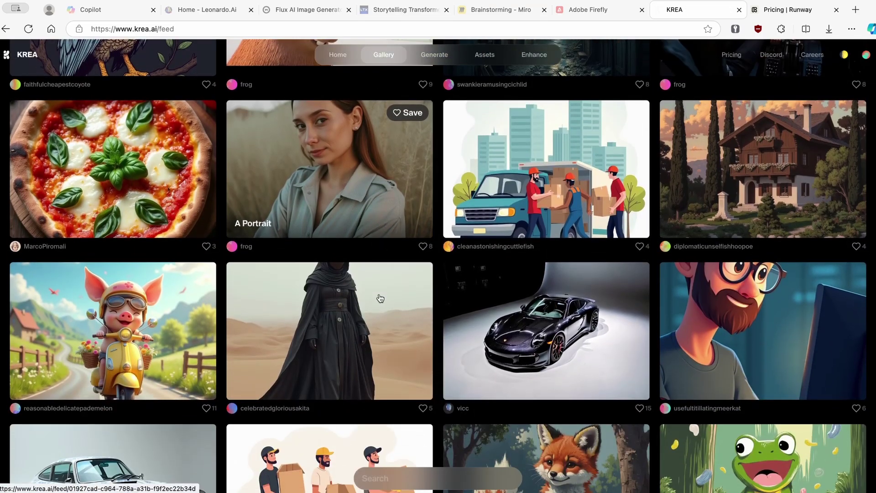
scroll(380, 298, "down", 3)
scroll(349, 317, "down", 3)
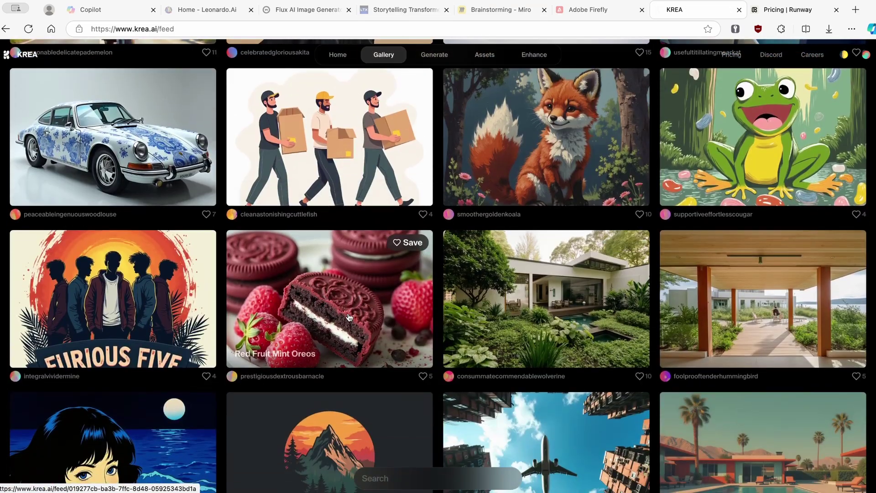
scroll(338, 317, "up", 7)
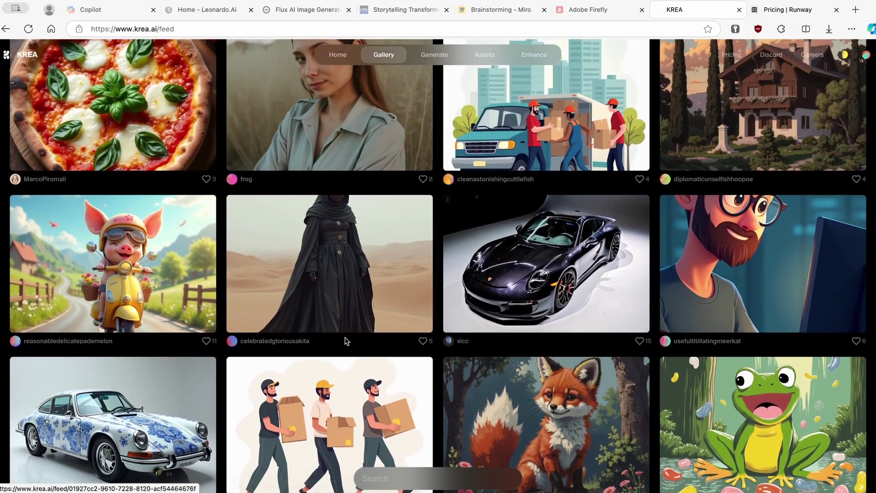
scroll(323, 356, "down", 3)
left_click(114, 319)
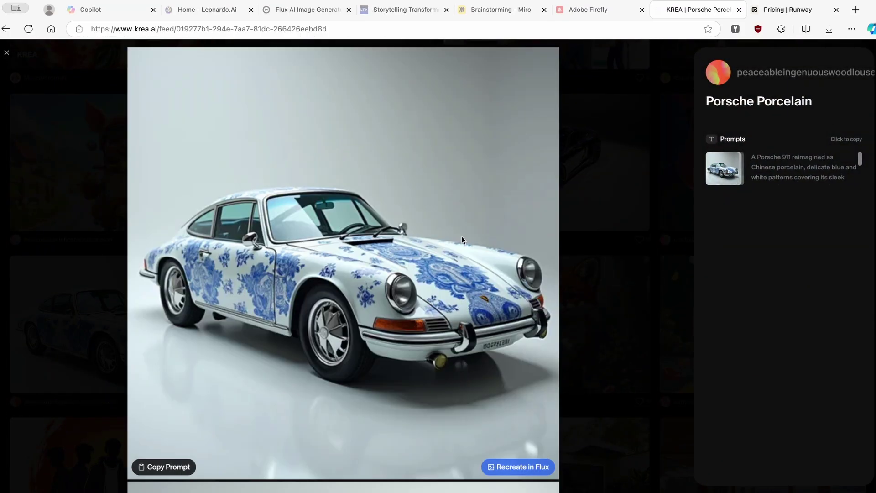
scroll(357, 324, "down", 10)
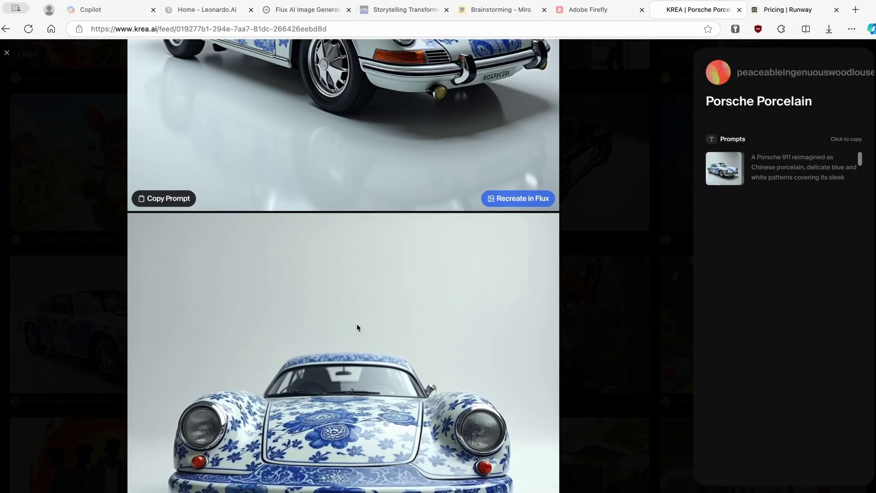
scroll(358, 327, "up", 1)
scroll(356, 323, "down", 5)
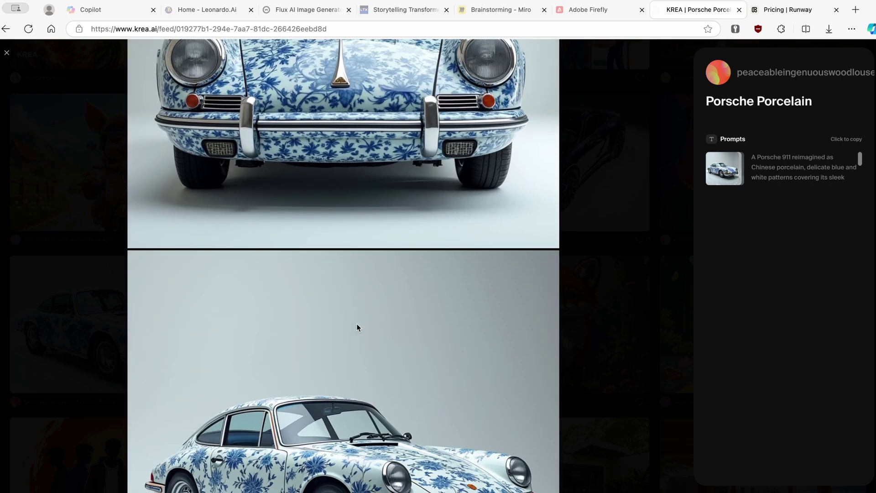
scroll(357, 327, "up", 3)
scroll(347, 317, "down", 8)
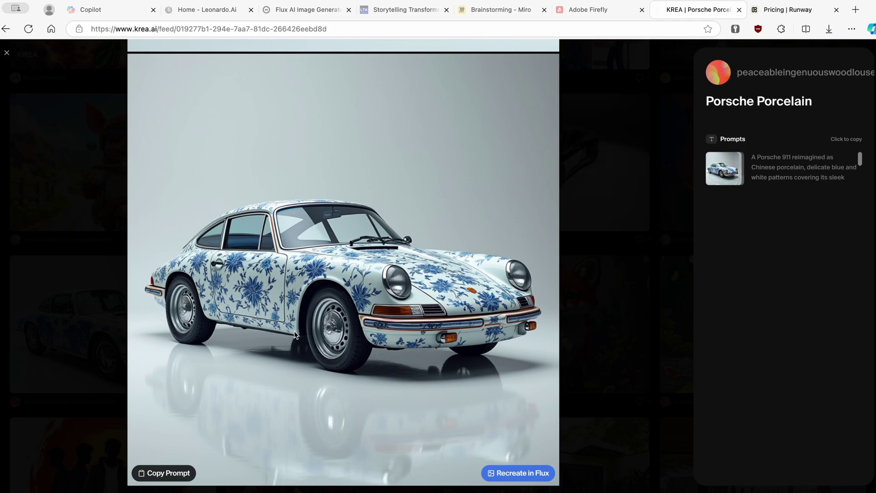
key("Escape")
scroll(401, 296, "down", 8)
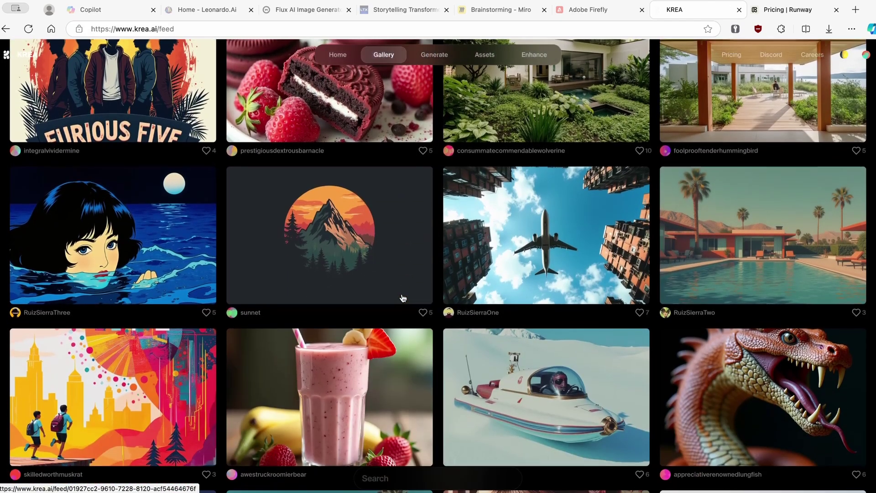
left_click(554, 248)
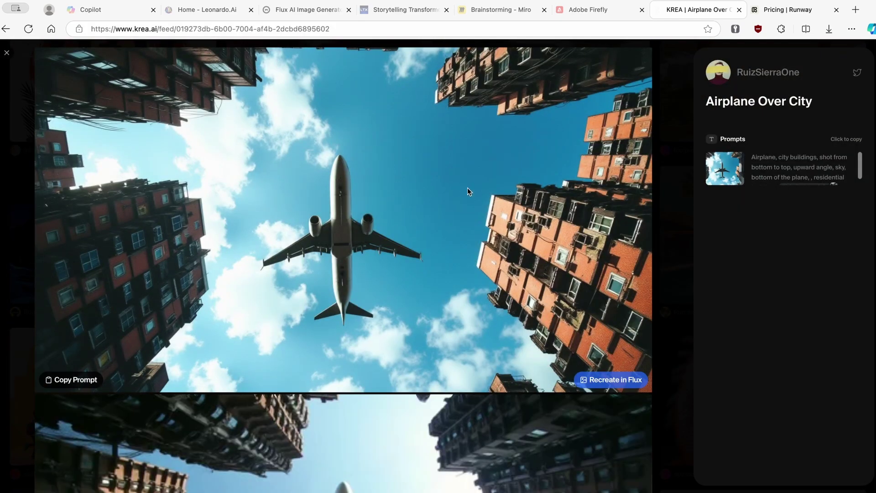
scroll(344, 264, "down", 12)
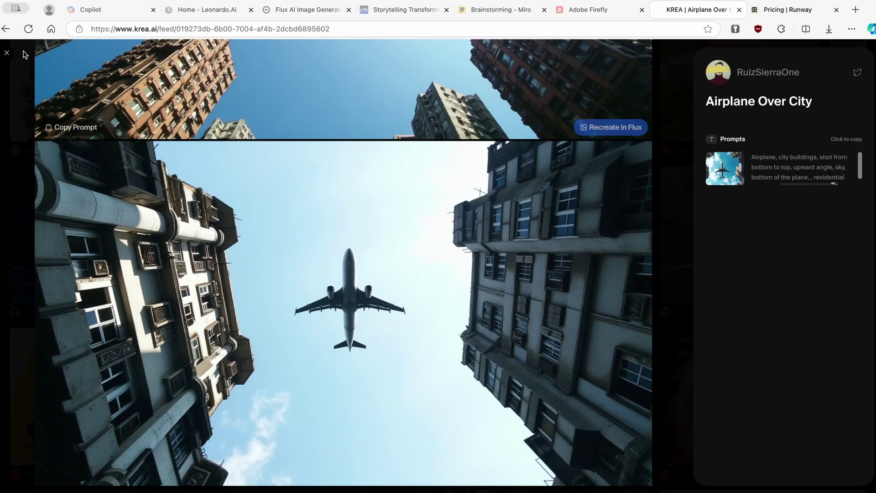
key("Escape")
scroll(501, 310, "down", 5)
scroll(511, 333, "down", 10)
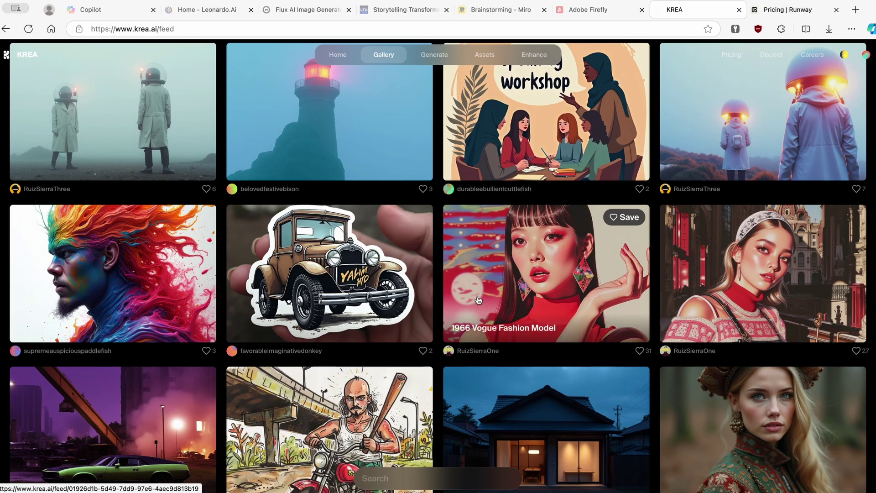
scroll(478, 300, "up", 20)
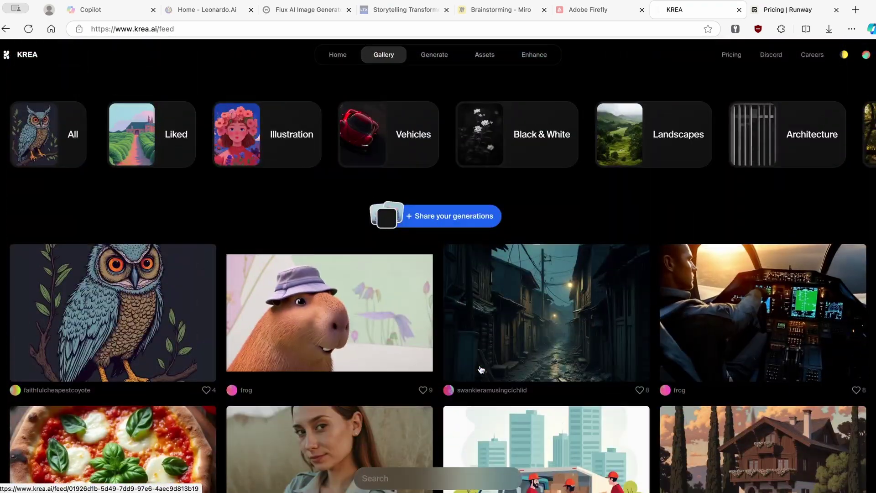
Step: Filter the gallery to the Photorealism category, then return to the KREA home page
left_click_drag(365, 187, 755, 186)
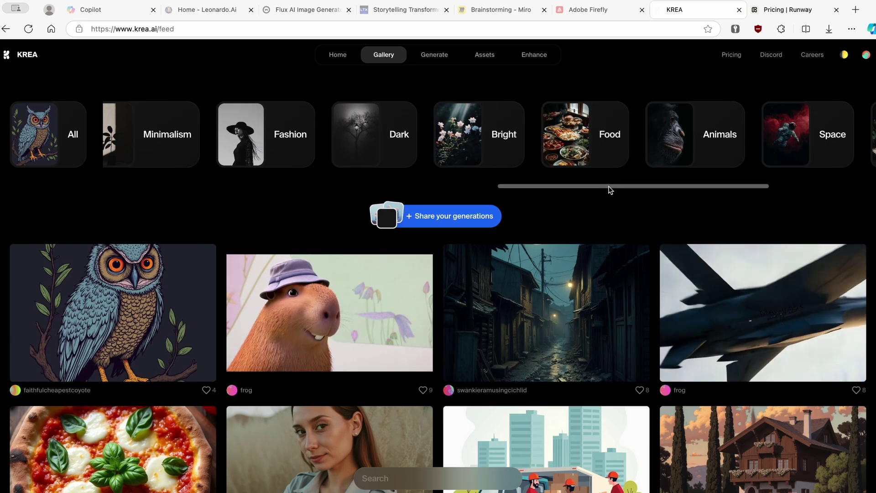
left_click_drag(610, 190, 374, 190)
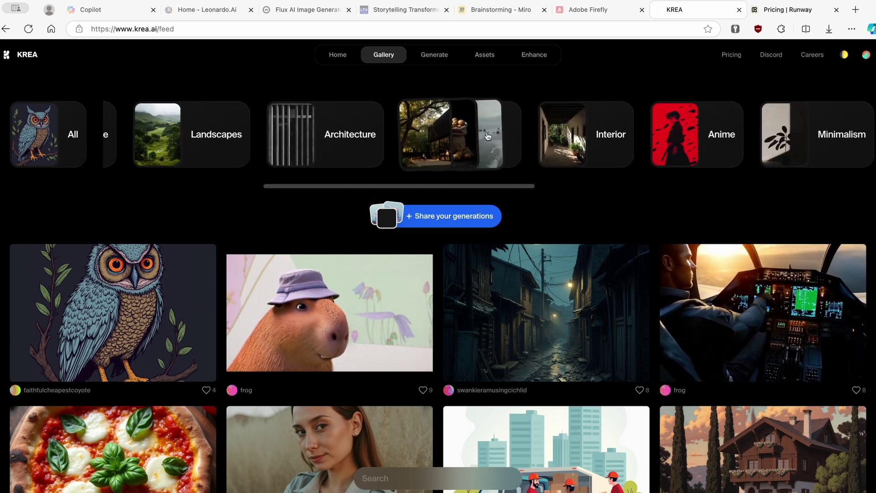
left_click(484, 136)
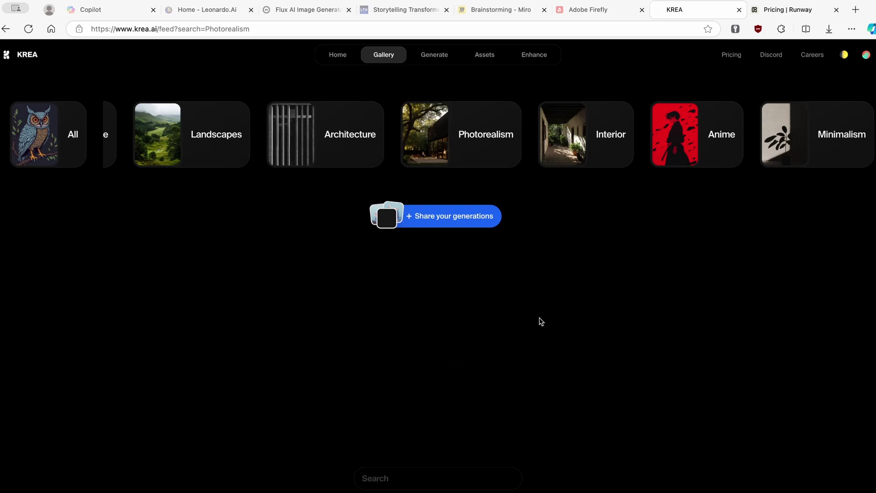
left_click(80, 64)
Step: Open the Enhancer and load the two helmeted figures video at 1.5x, 60fps, Render preset
left_click(662, 401)
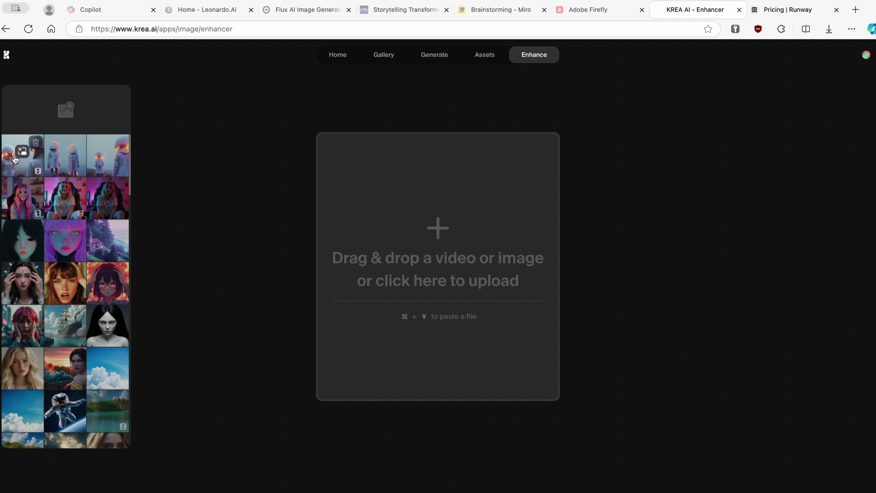
left_click(18, 153)
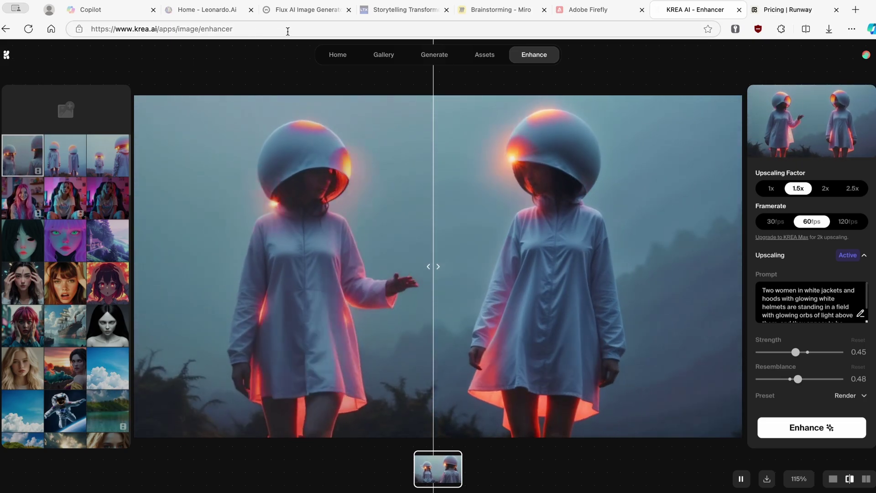
Step: Reach the Video option under Generate in the top navigation
mouse_move(433, 54)
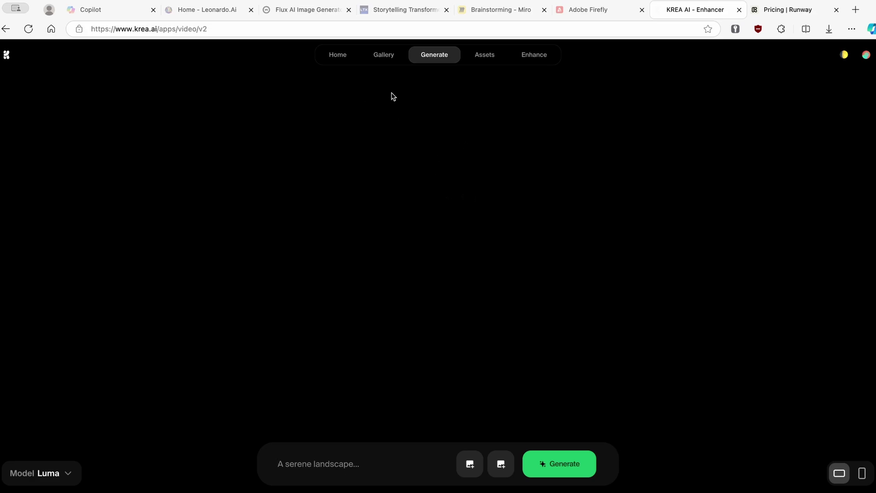
mouse_move(445, 61)
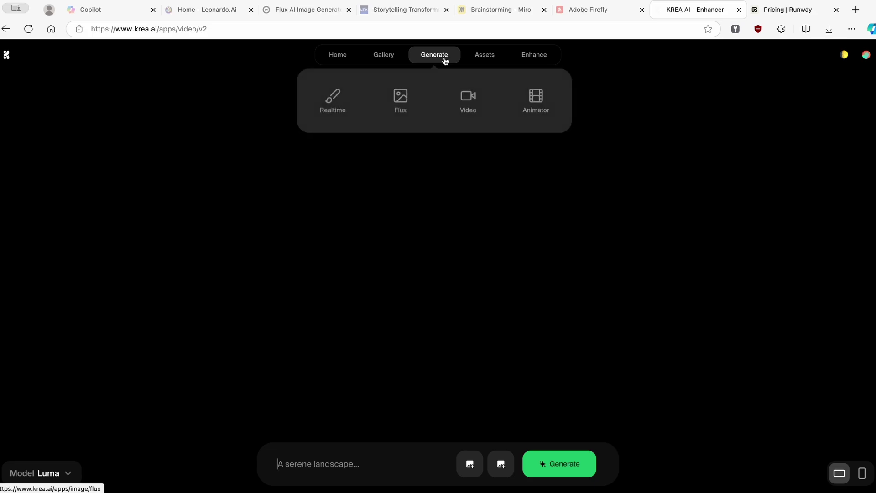